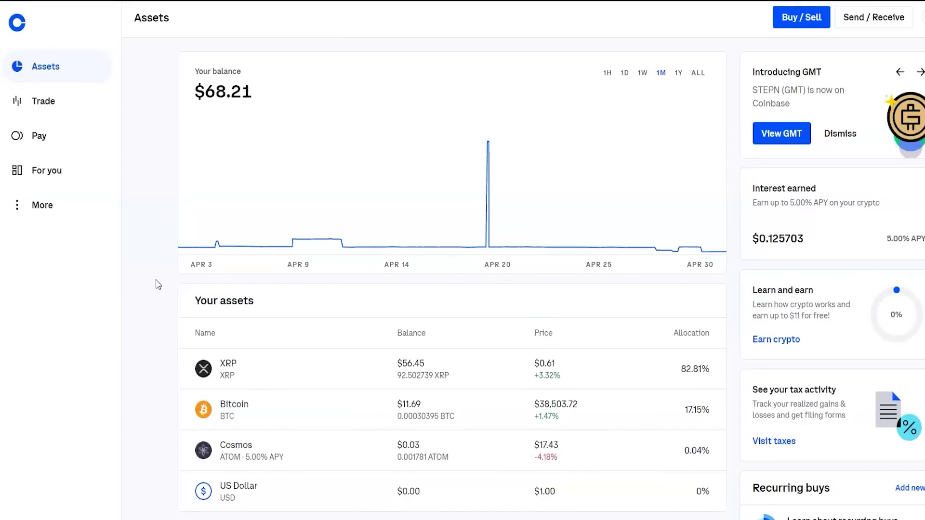
Step: Open the Buy panel for Bitcoin, browse the asset list, and keep Bitcoin selected at $0
left_click(119, 261)
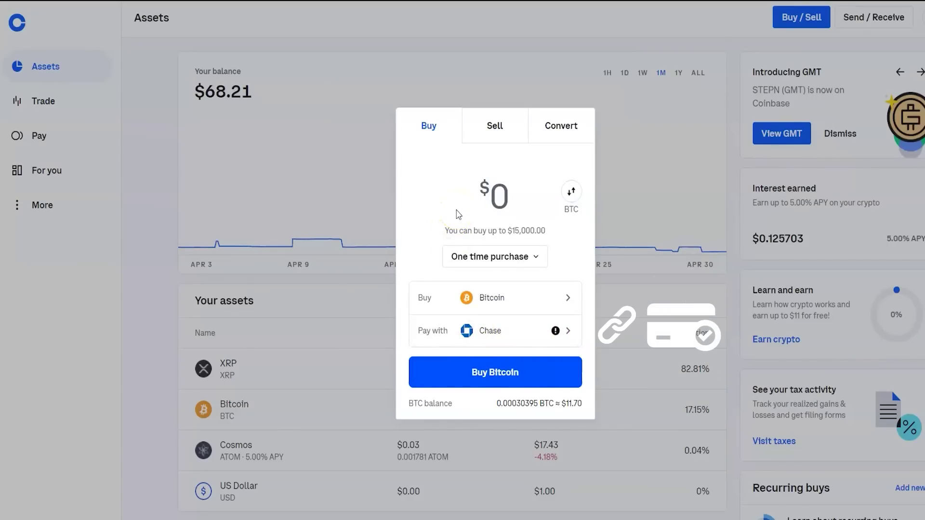
left_click(472, 303)
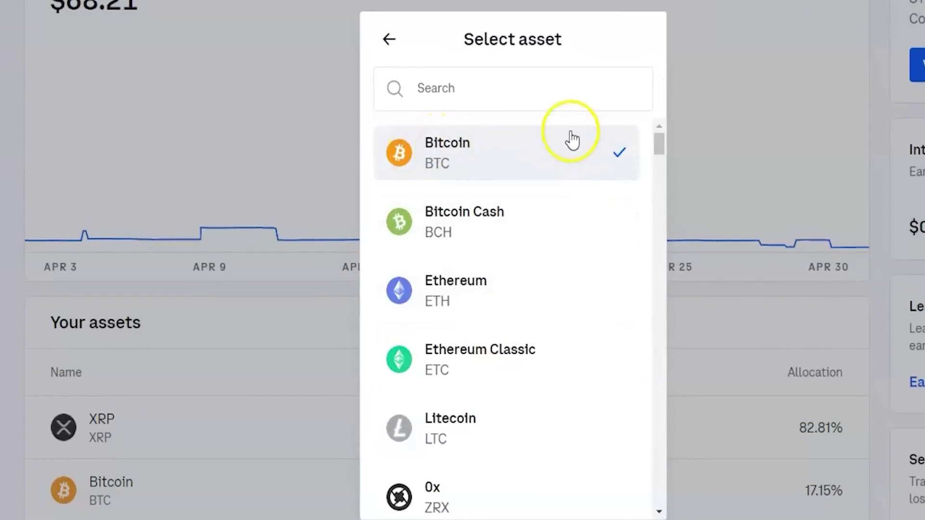
left_click_drag(658, 138, 630, 96)
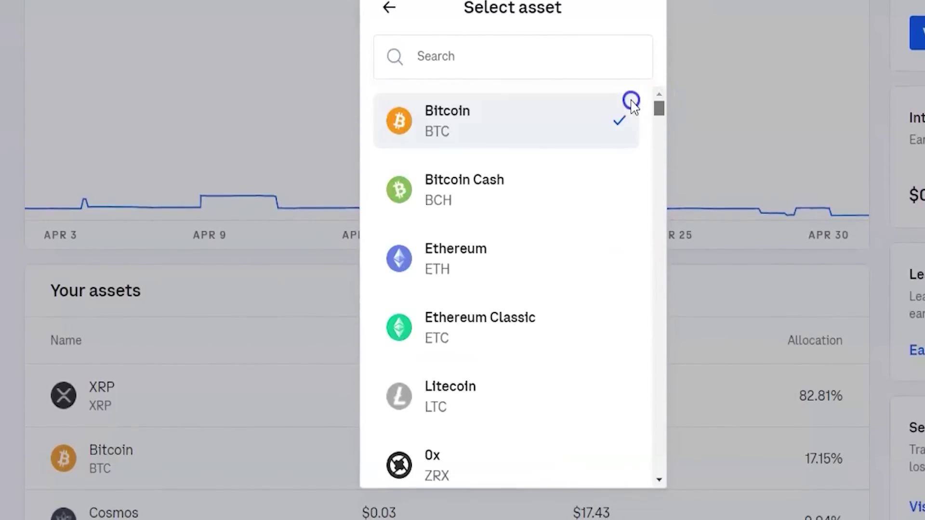
left_click(388, 4)
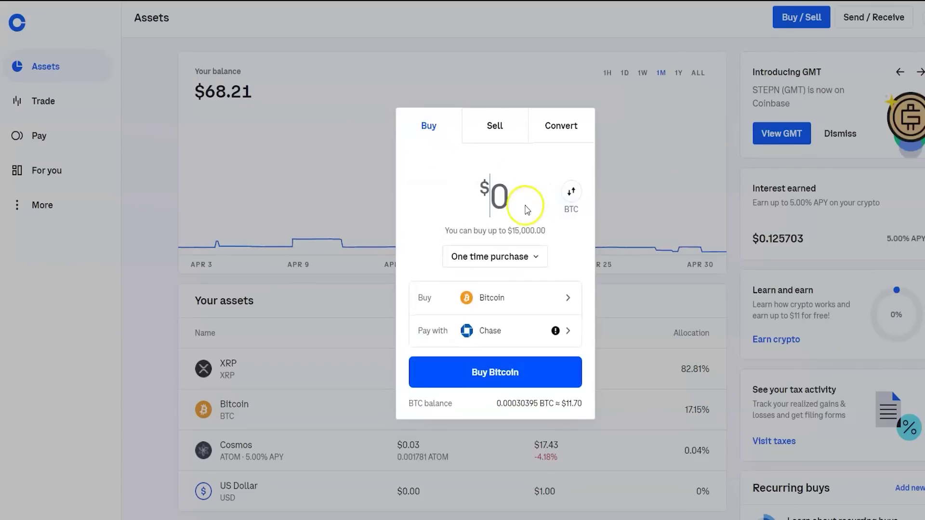
Step: Enter a $342 Bitcoin buy amount, dismiss the panel without buying, and open Bitcoin's page
type("342")
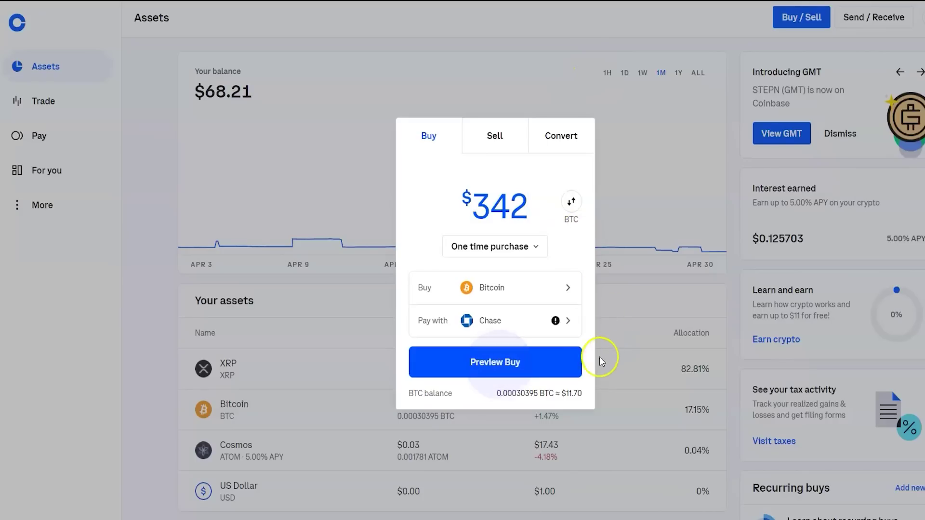
mouse_move(558, 153)
left_mouse_down()
mouse_move(413, 89)
mouse_move(289, 72)
left_mouse_up()
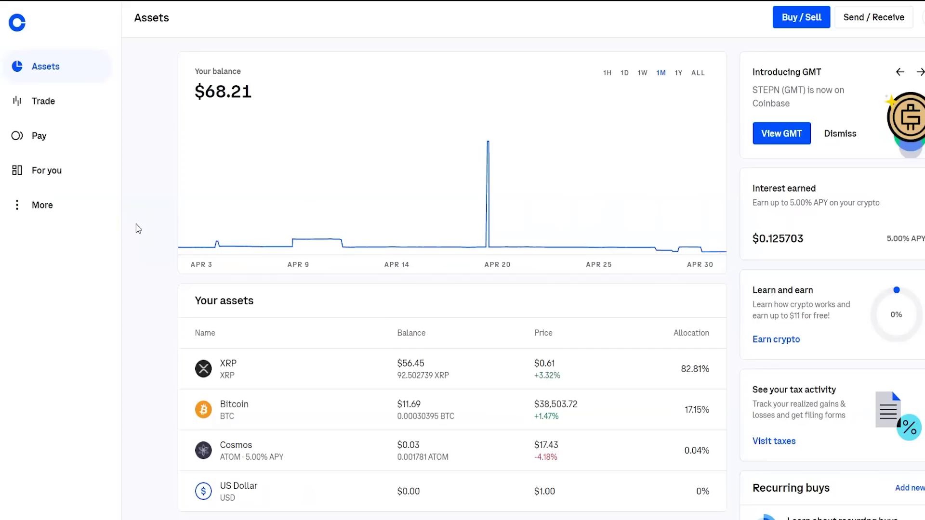
left_click(525, 405)
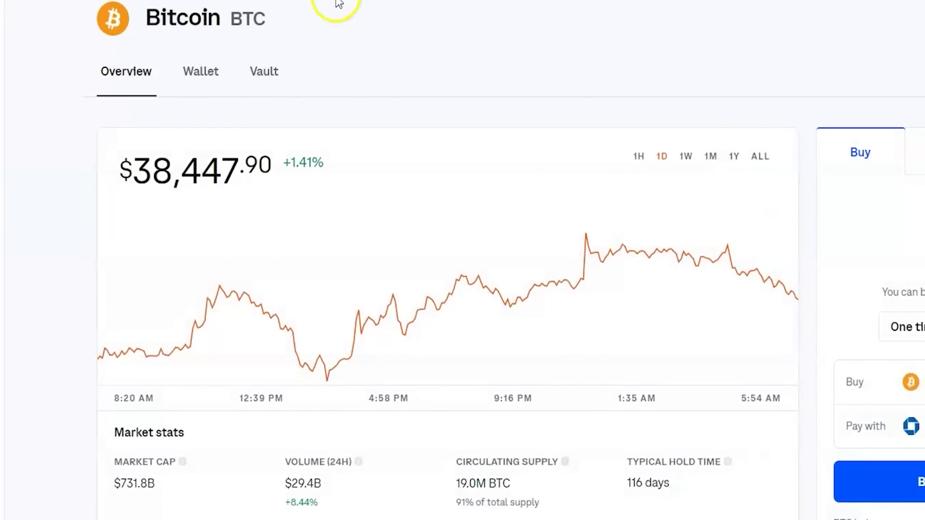
Step: Highlight Bitcoin's current price and switch its chart to ALL, covering 2014–2021
mouse_move(103, 176)
left_mouse_down()
mouse_move(249, 185)
mouse_move(237, 178)
left_mouse_up()
left_click_drag(254, 140, 274, 149)
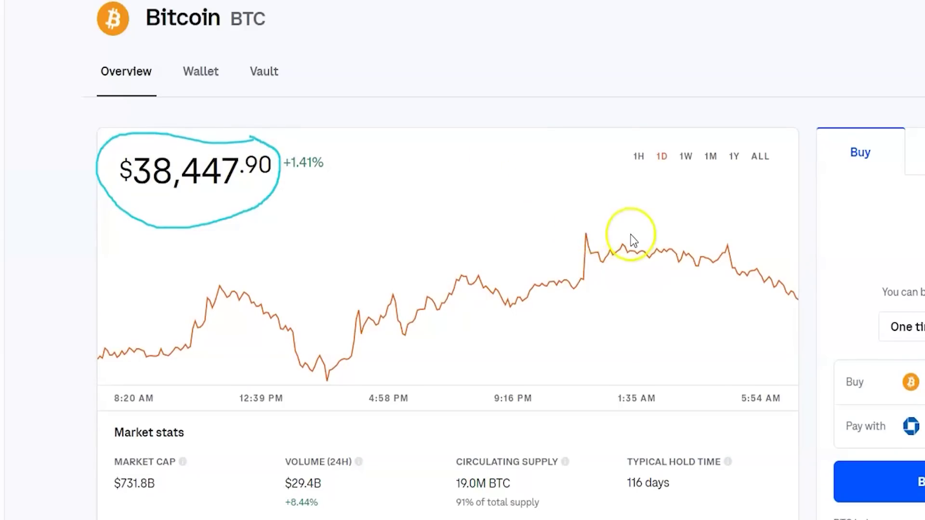
left_click(763, 157)
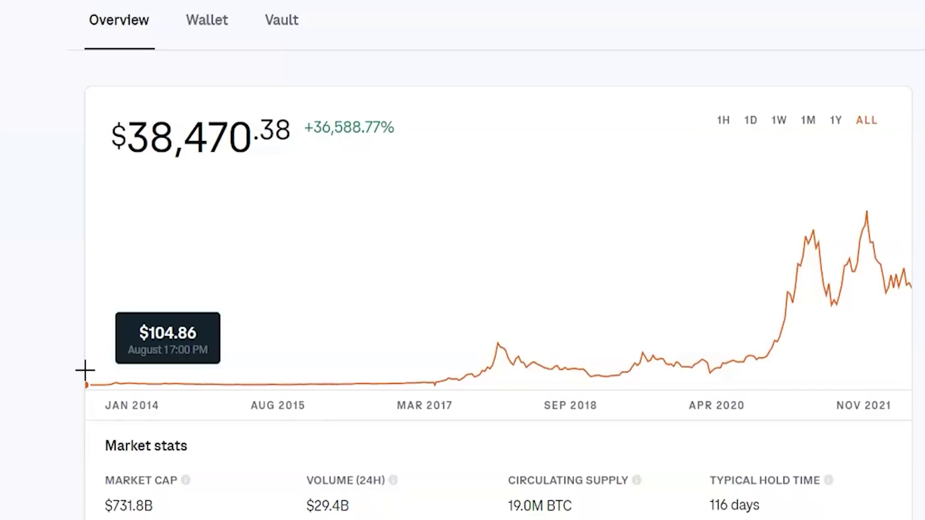
Step: Read Bitcoin's all-time chart prices from the earliest point to the 2021 peak, then return to Assets
left_click(54, 355)
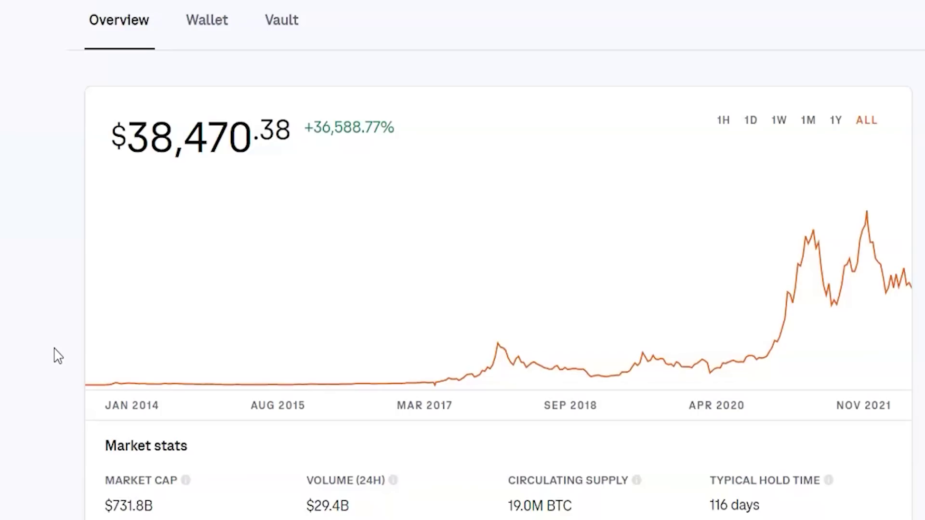
left_click(89, 377)
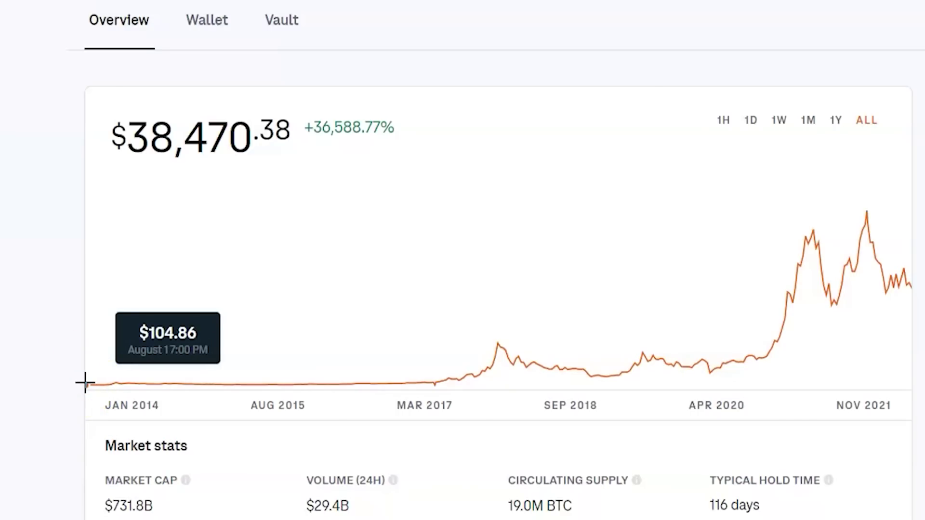
left_click_drag(85, 383, 491, 342)
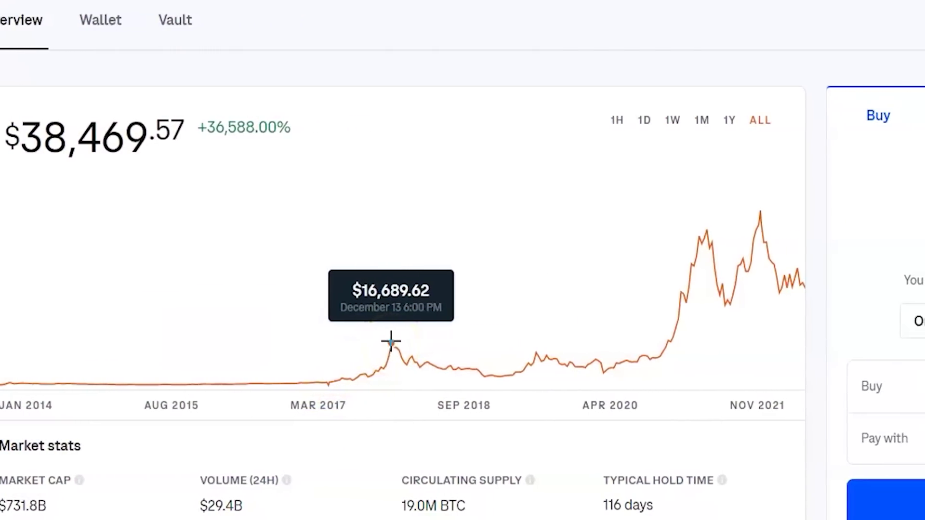
left_click_drag(391, 340, 741, 208)
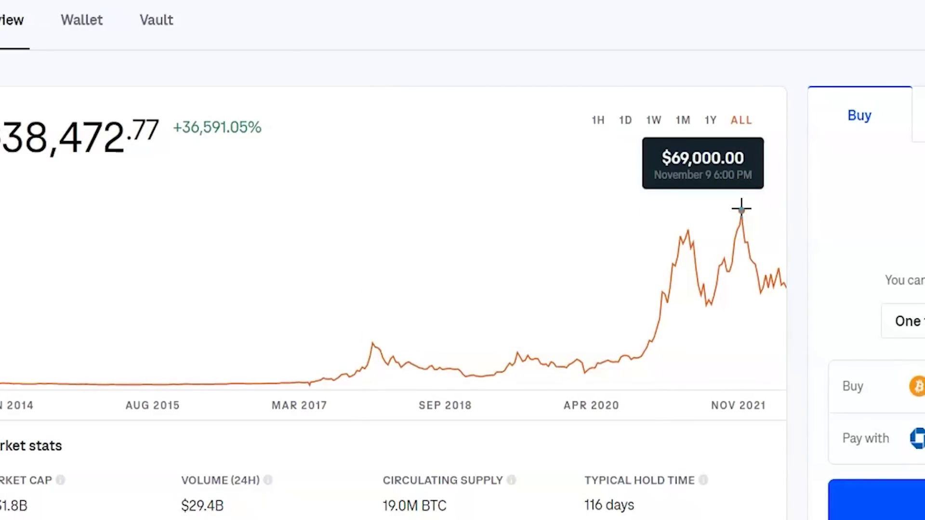
left_click_drag(740, 209, 748, 272)
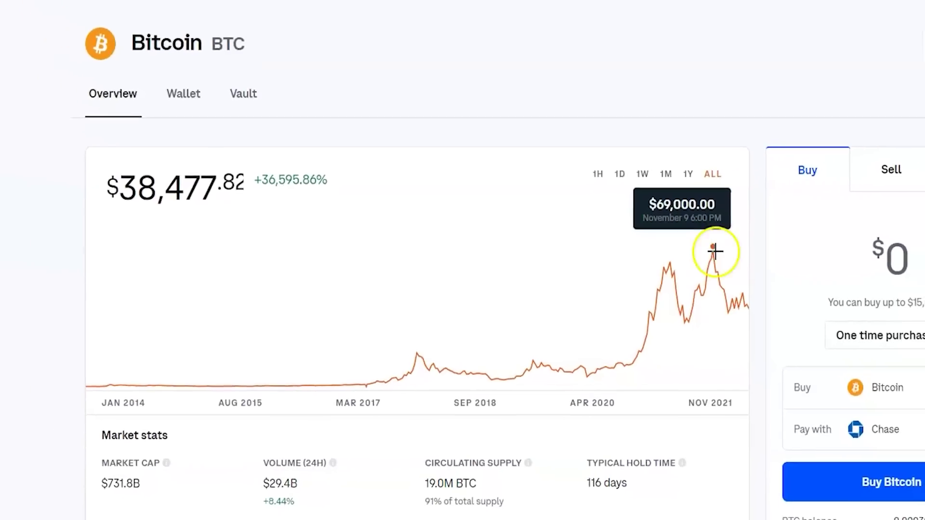
left_click_drag(690, 286, 248, 214)
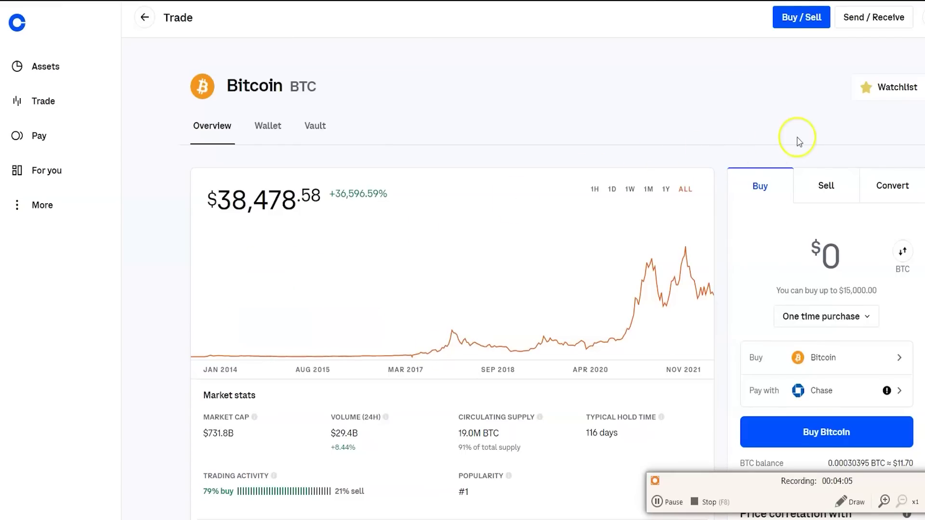
scroll(557, 280, "down", 3)
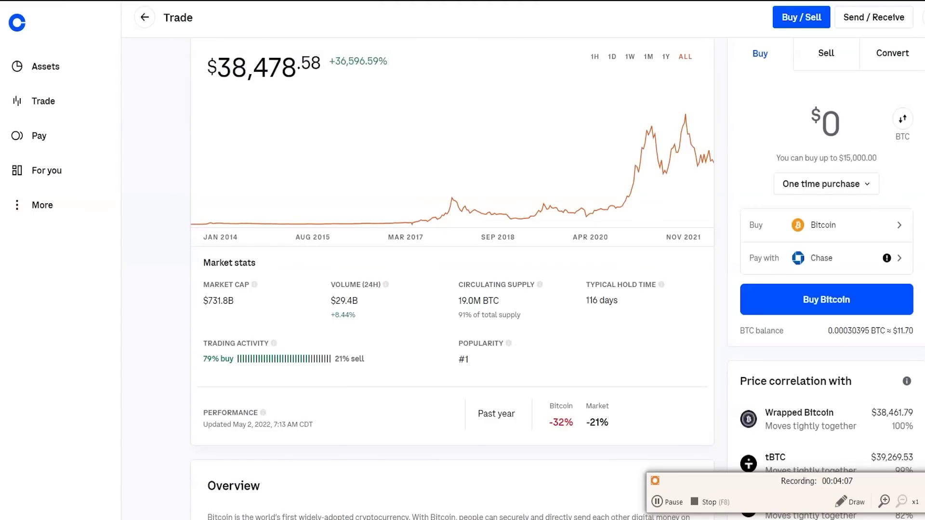
scroll(552, 280, "up", 2)
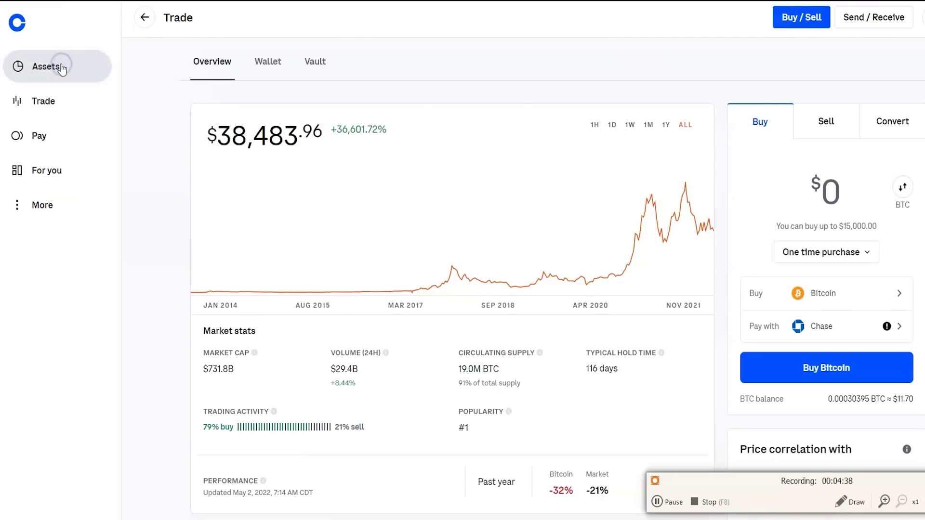
left_click(61, 66)
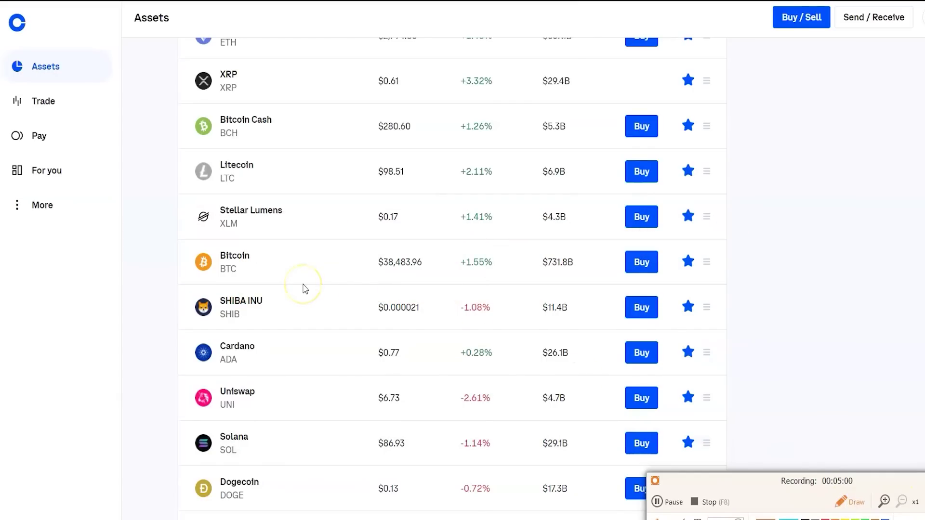
Step: Scroll the Assets page down to the Watchlist showing Polygon and Crypto.com Coin
mouse_move(295, 297)
left_mouse_down()
mouse_move(200, 288)
mouse_move(186, 325)
mouse_move(295, 320)
mouse_move(291, 303)
left_mouse_up()
left_click_drag(264, 474, 255, 475)
scroll(453, 277, "down", 2)
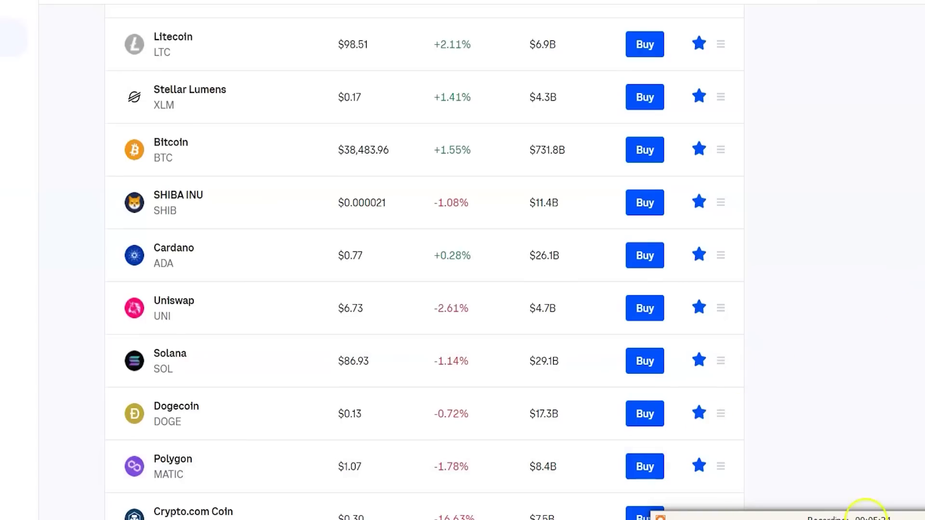
left_click_drag(336, 190, 347, 184)
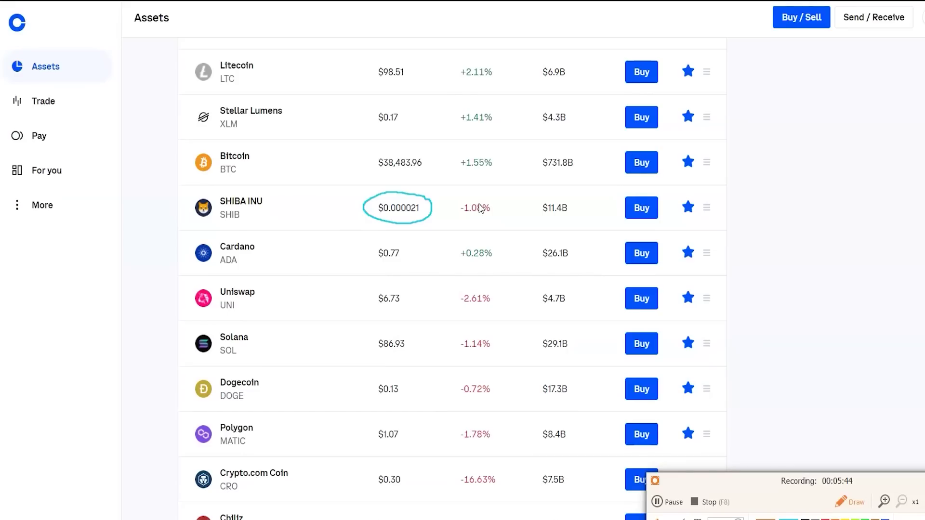
mouse_move(407, 379)
left_mouse_down()
mouse_move(391, 379)
mouse_move(396, 411)
mouse_move(409, 380)
left_mouse_up()
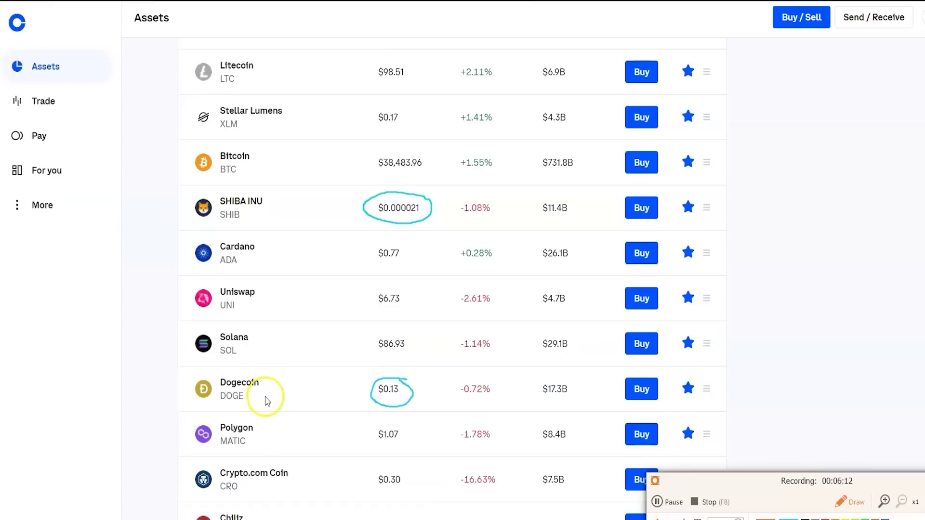
left_click_drag(264, 396, 318, 391)
mouse_move(304, 384)
left_mouse_down()
mouse_move(313, 400)
mouse_move(306, 410)
left_mouse_up()
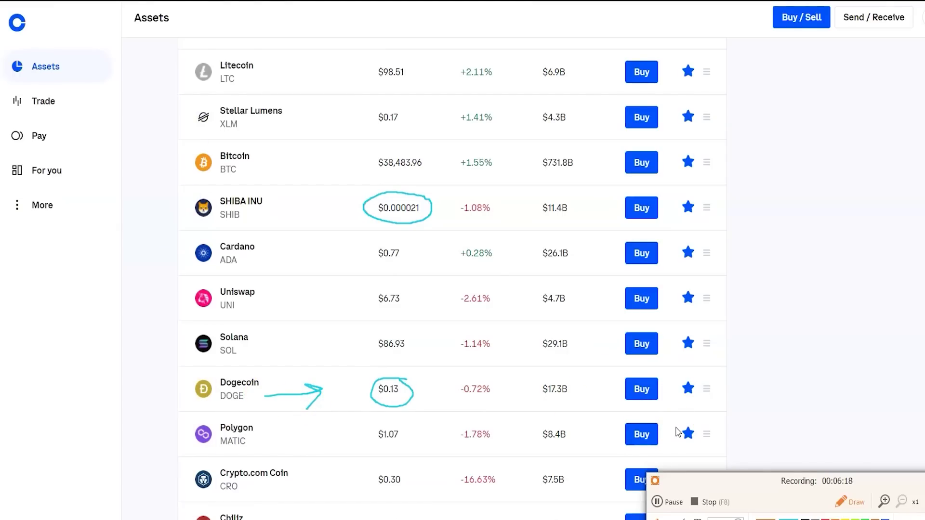
key("ctrl+z")
key("ctrl+z")
key("ctrl+z")
key("ctrl+z")
key("ctrl+z")
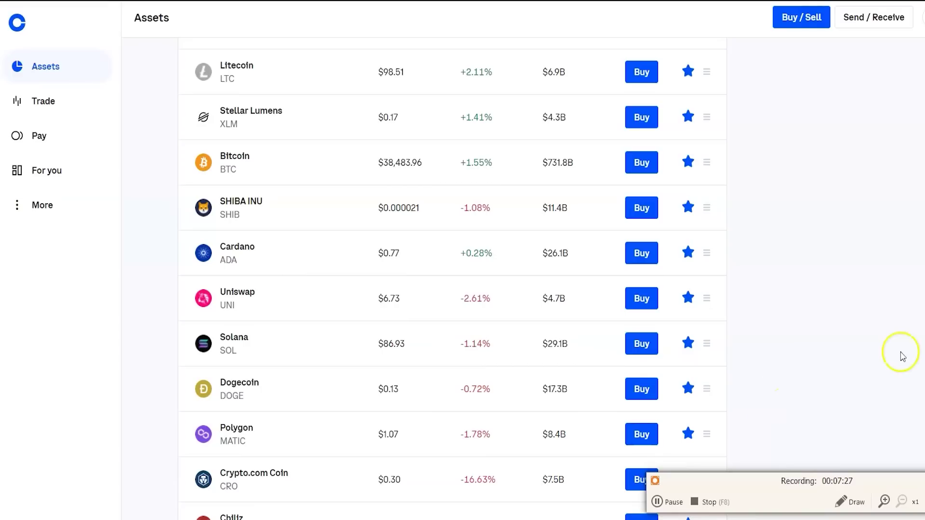
Step: Highlight Cardano's $0.77 and Solana's $86.93 prices in the watchlist
scroll(453, 279, "down", 6)
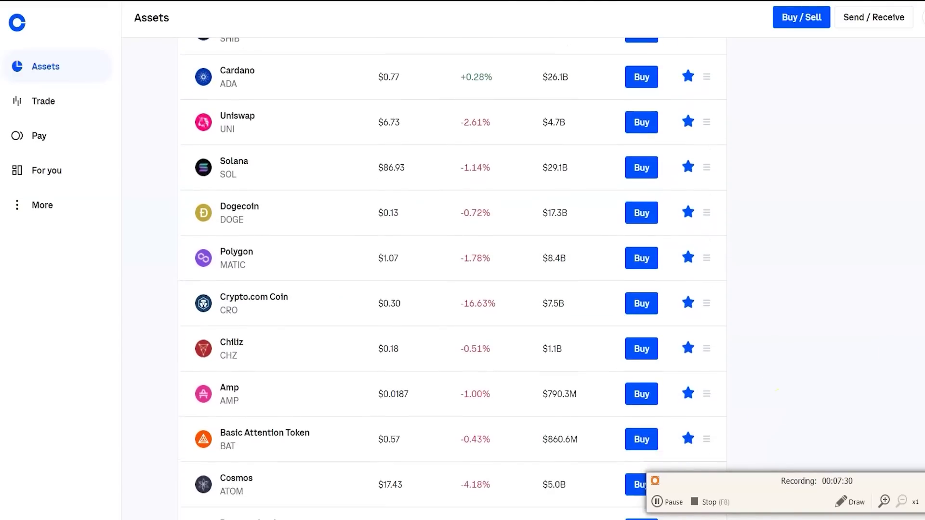
scroll(453, 279, "up", 12)
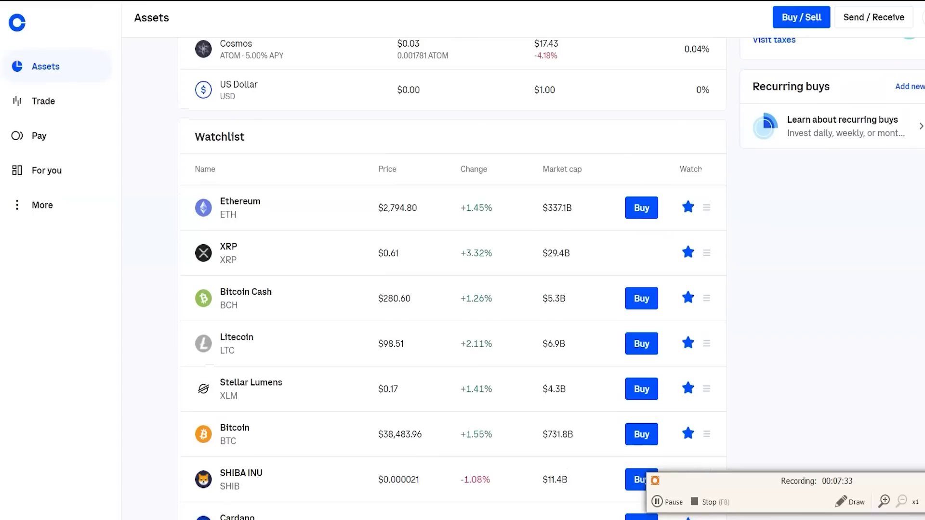
scroll(453, 280, "down", 3)
scroll(453, 280, "down", 1)
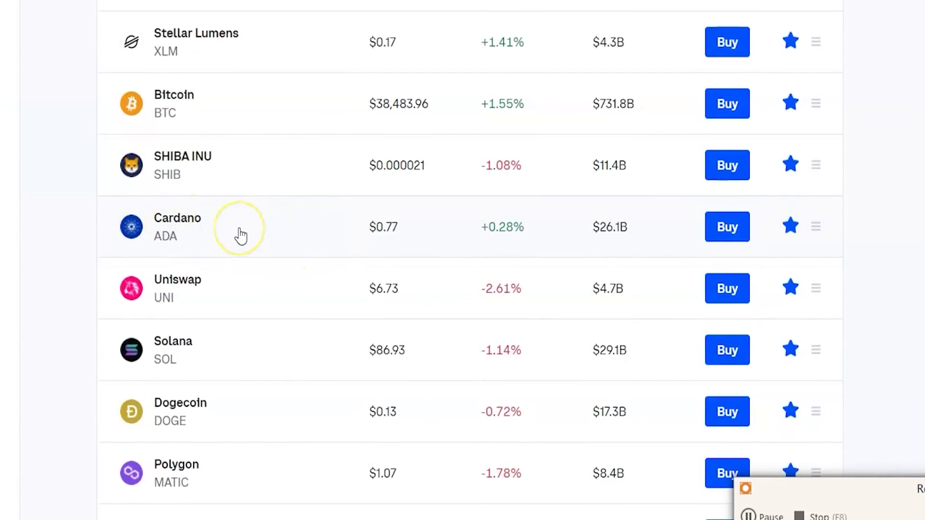
left_click_drag(378, 238, 402, 235)
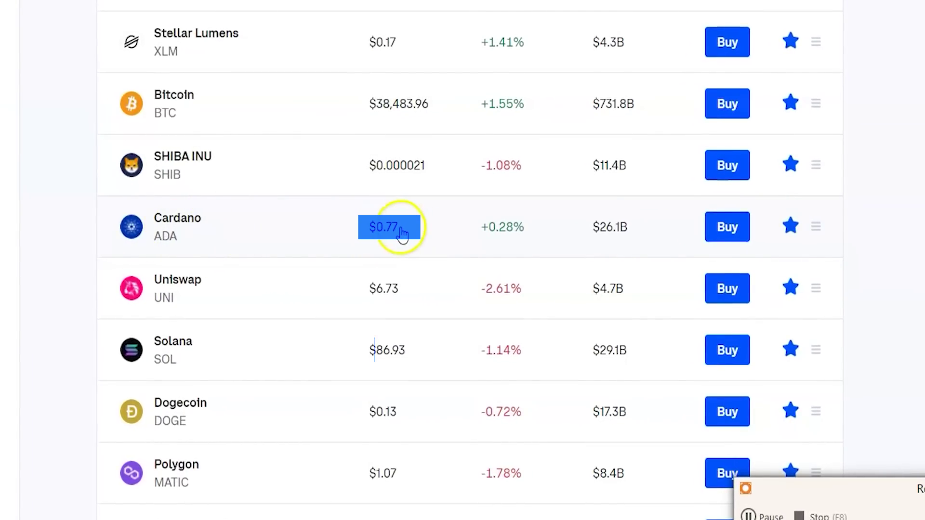
left_click(400, 349, "ctrl")
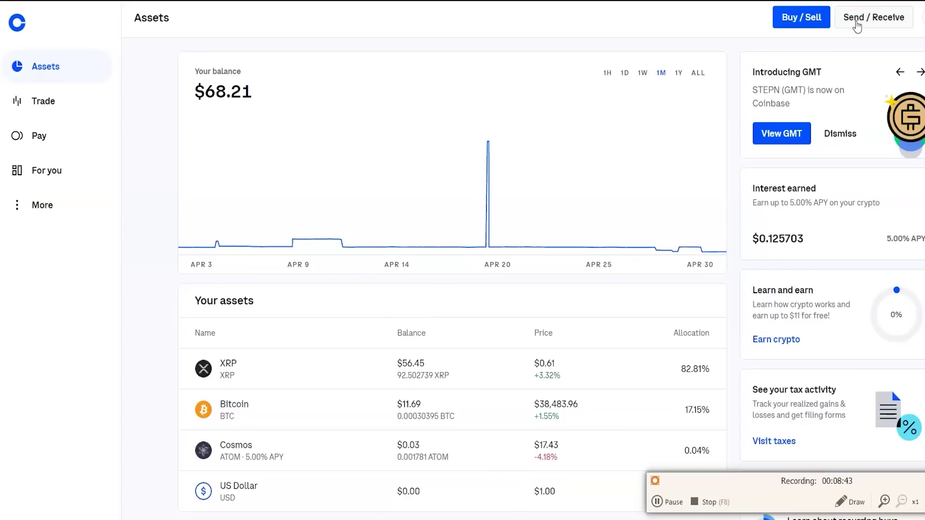
Step: Open Send / Receive and choose Bitcoin as the pay-with asset
left_click(856, 22)
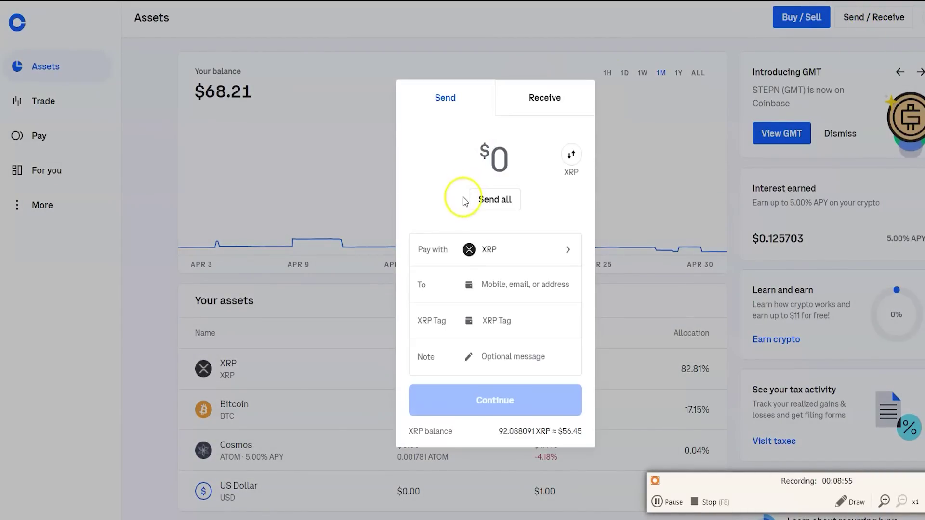
left_click(473, 258)
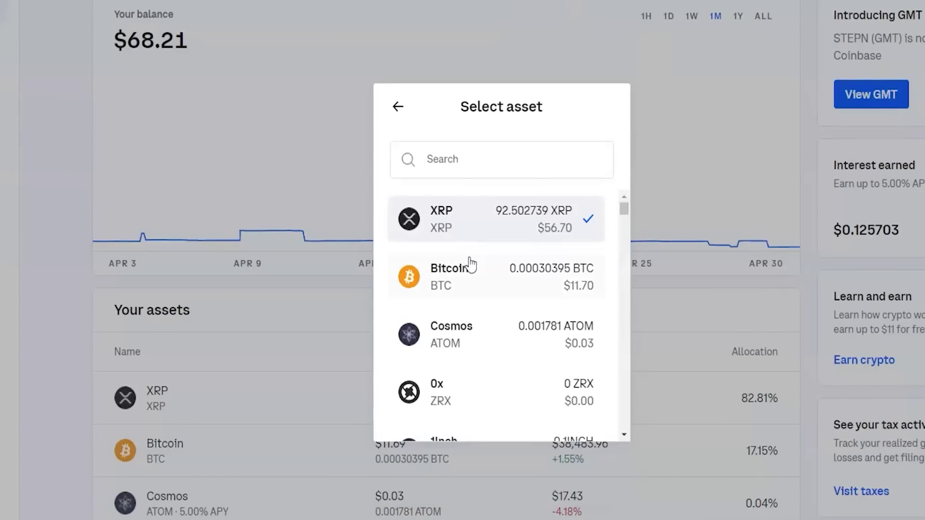
left_click(447, 276)
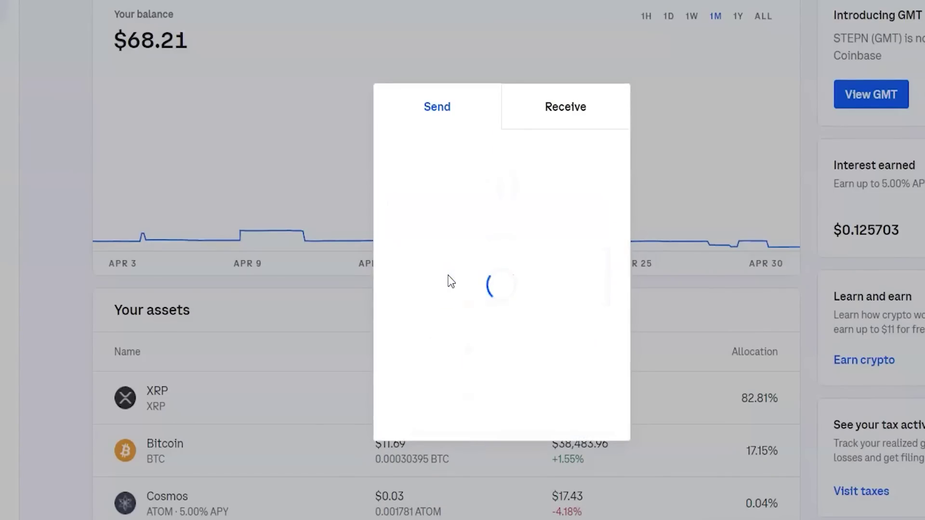
Step: Enter an $11 send amount, then go back and start clearing it
left_click(589, 165)
type("11")
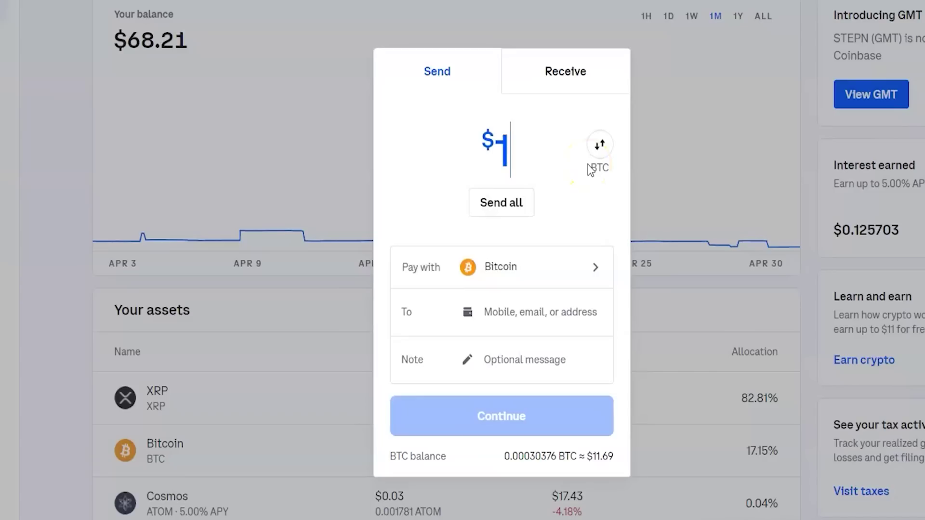
left_click(520, 306)
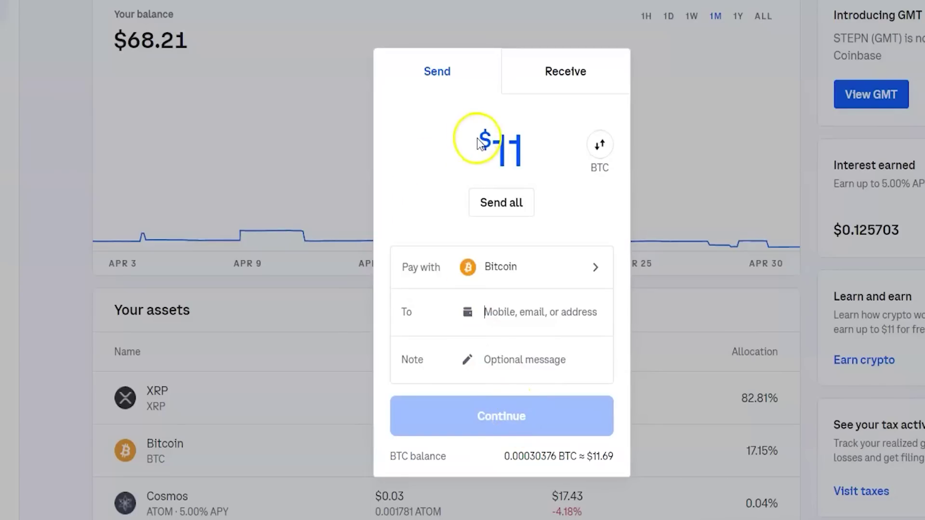
left_click(523, 143)
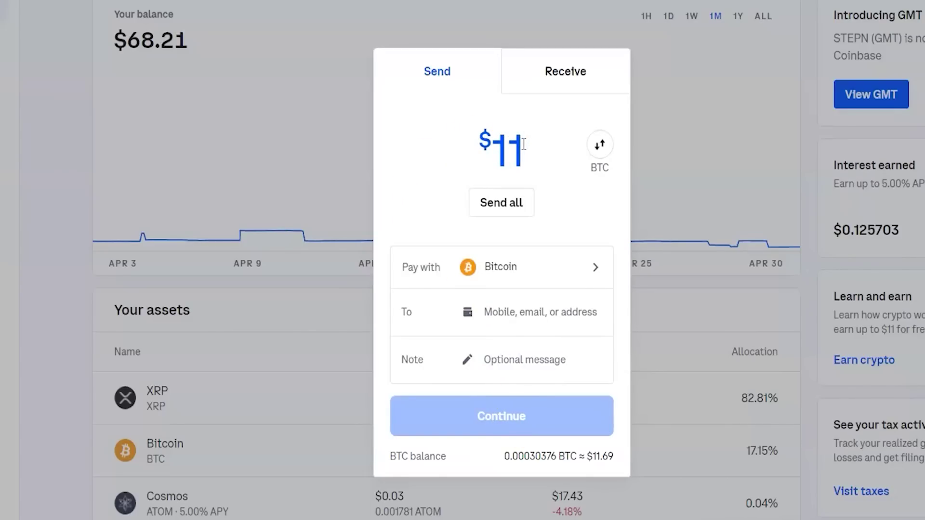
key("BackSpace")
key("BackSpace")
Step: Switch to Receive, change the asset from XRP to Bitcoin, and select the BTC address
left_click(570, 89)
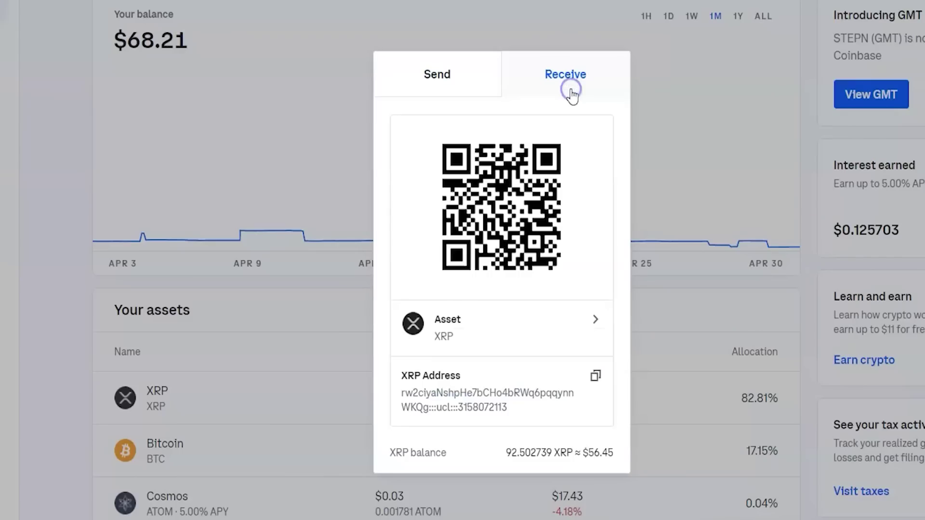
left_click(533, 338)
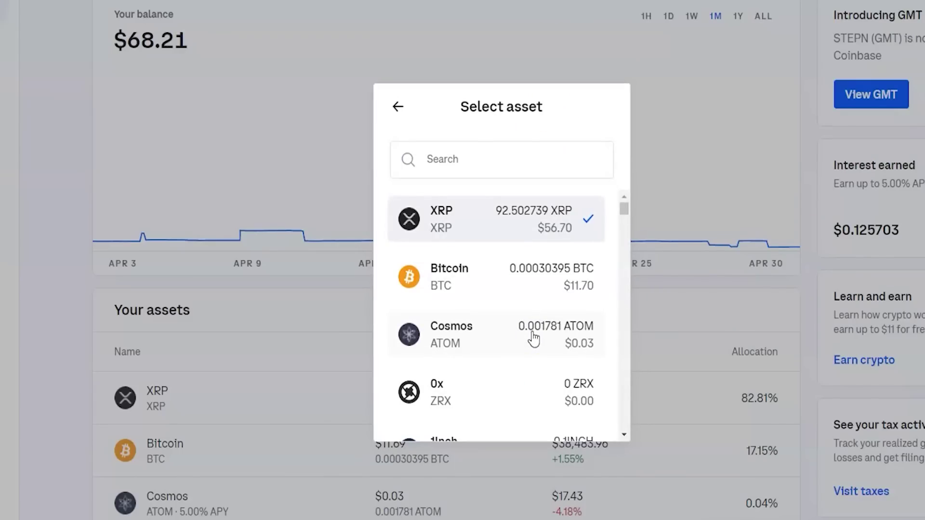
left_click(457, 284)
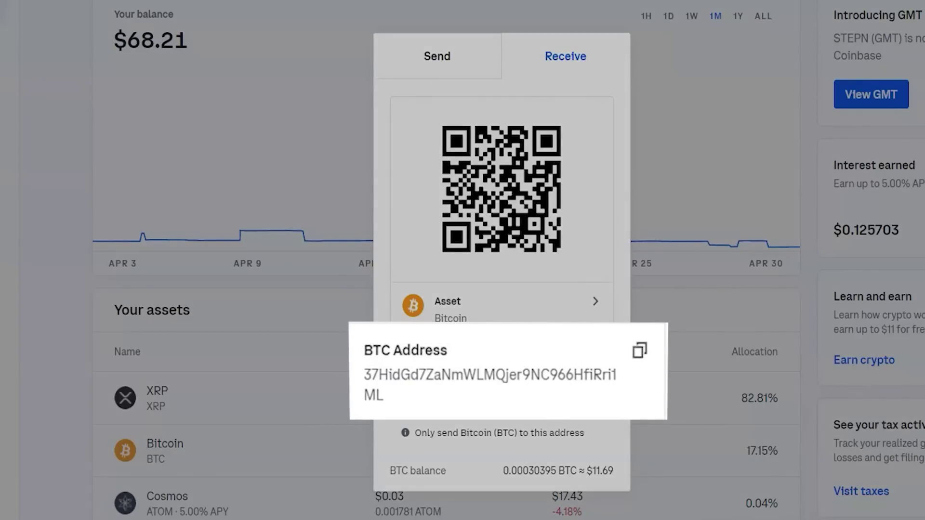
left_click_drag(402, 375, 434, 395)
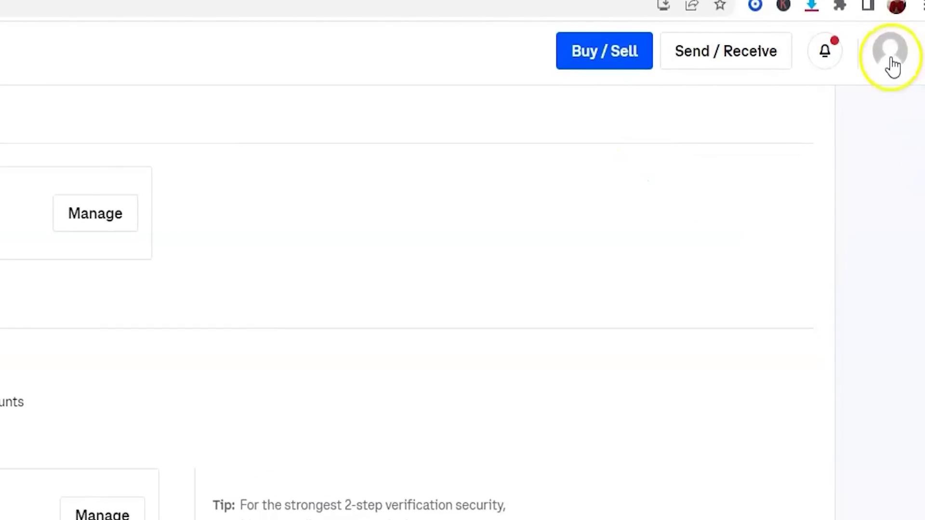
Step: Go to Settings > Security from the profile menu and scroll to 2-step verification
left_click(890, 57)
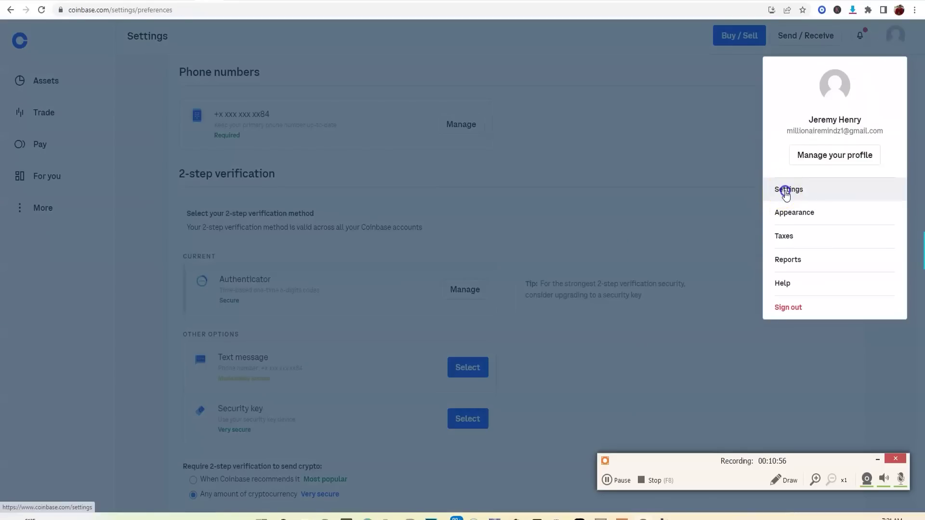
left_click(786, 190)
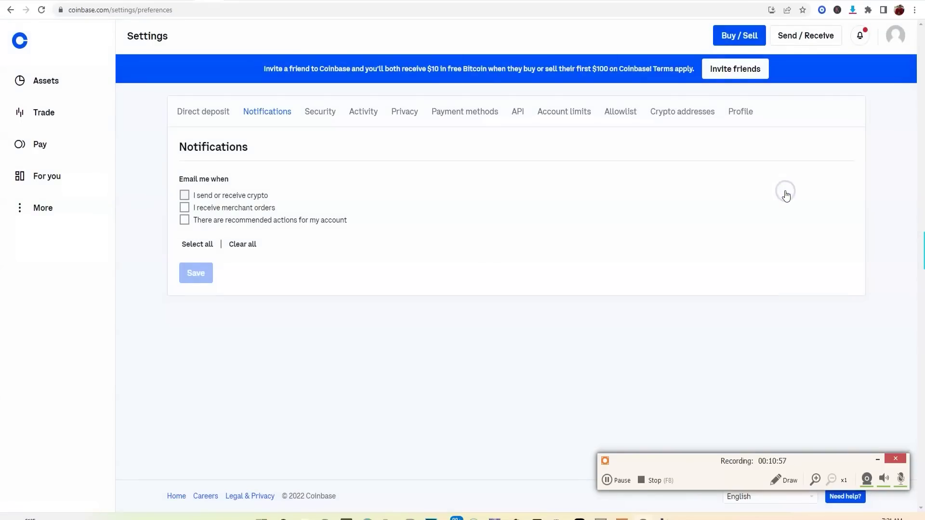
left_click(321, 118)
scroll(921, 101, "down", 1)
left_click_drag(921, 100, 922, 137)
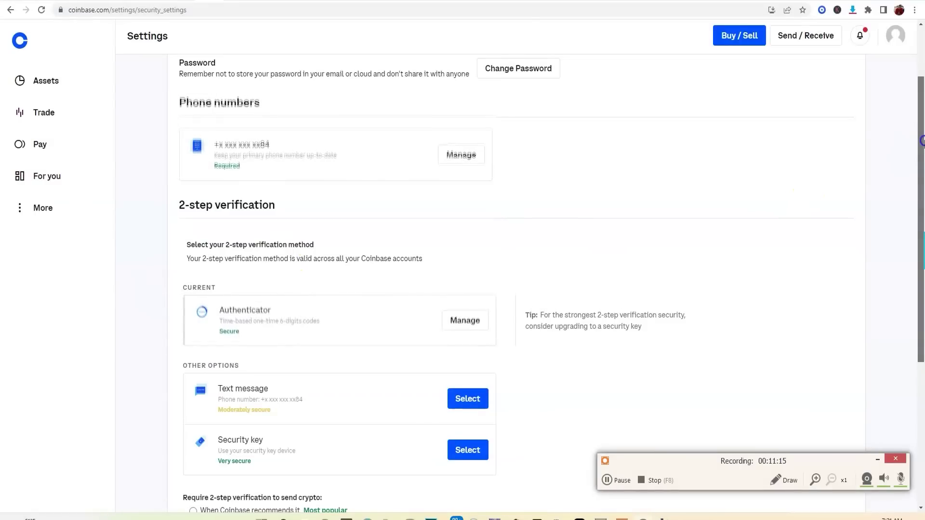
left_click_drag(921, 143, 921, 205)
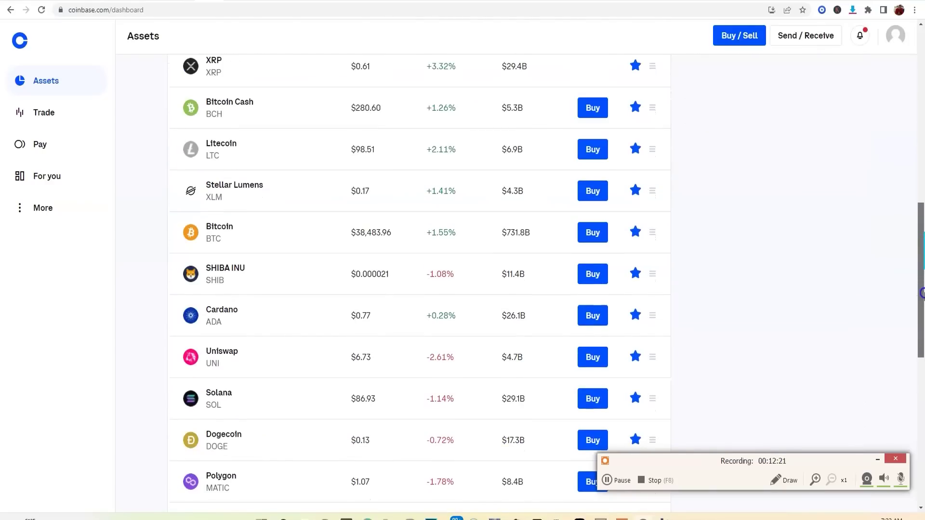
Step: Scroll through the Assets page's balance chart, Your assets and Watchlist sections
left_click_drag(922, 293, 922, 48)
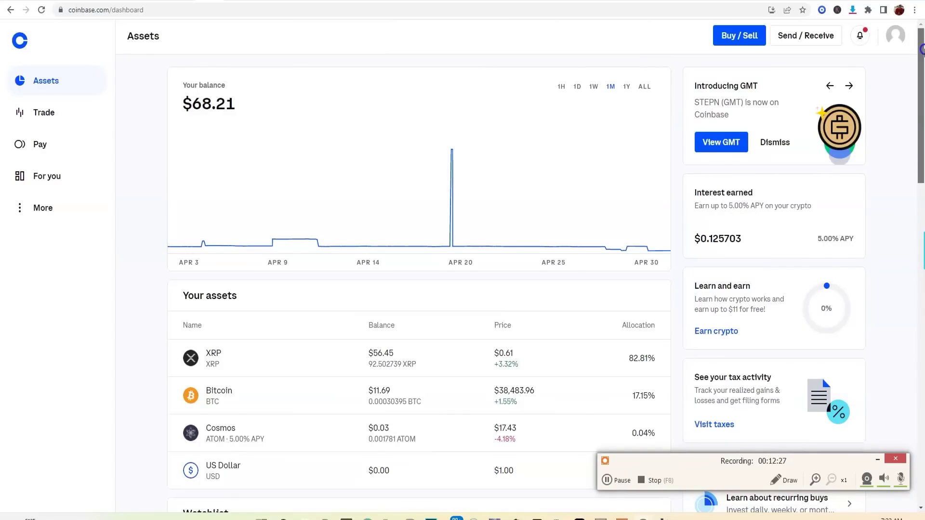
left_click_drag(917, 120, 905, 242)
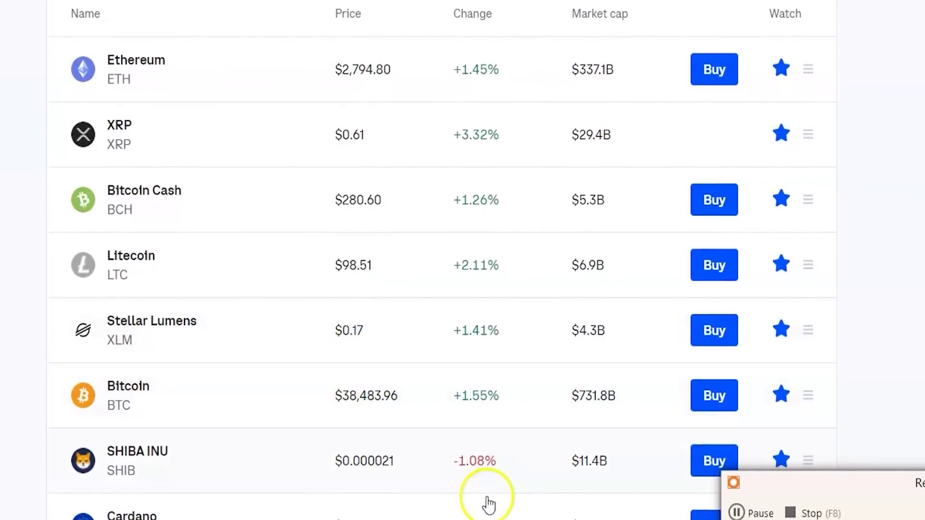
scroll(682, 306, "up", 10)
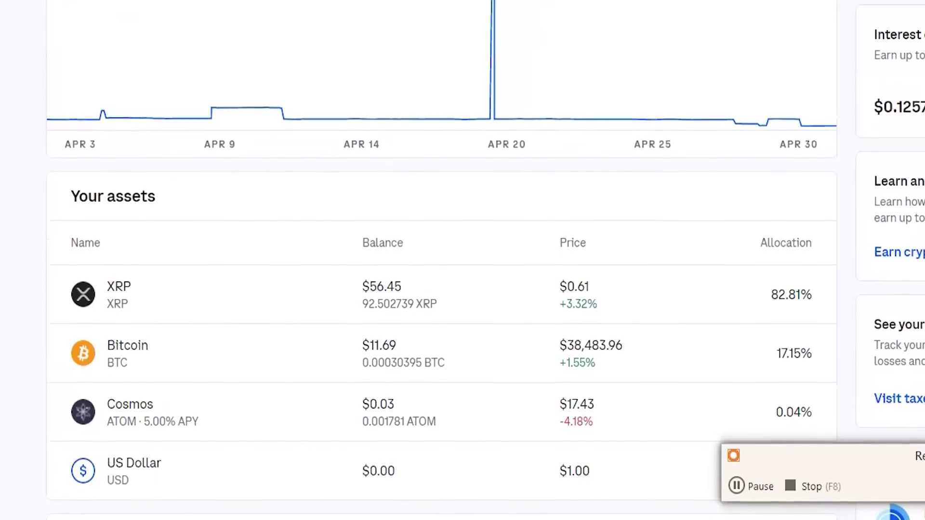